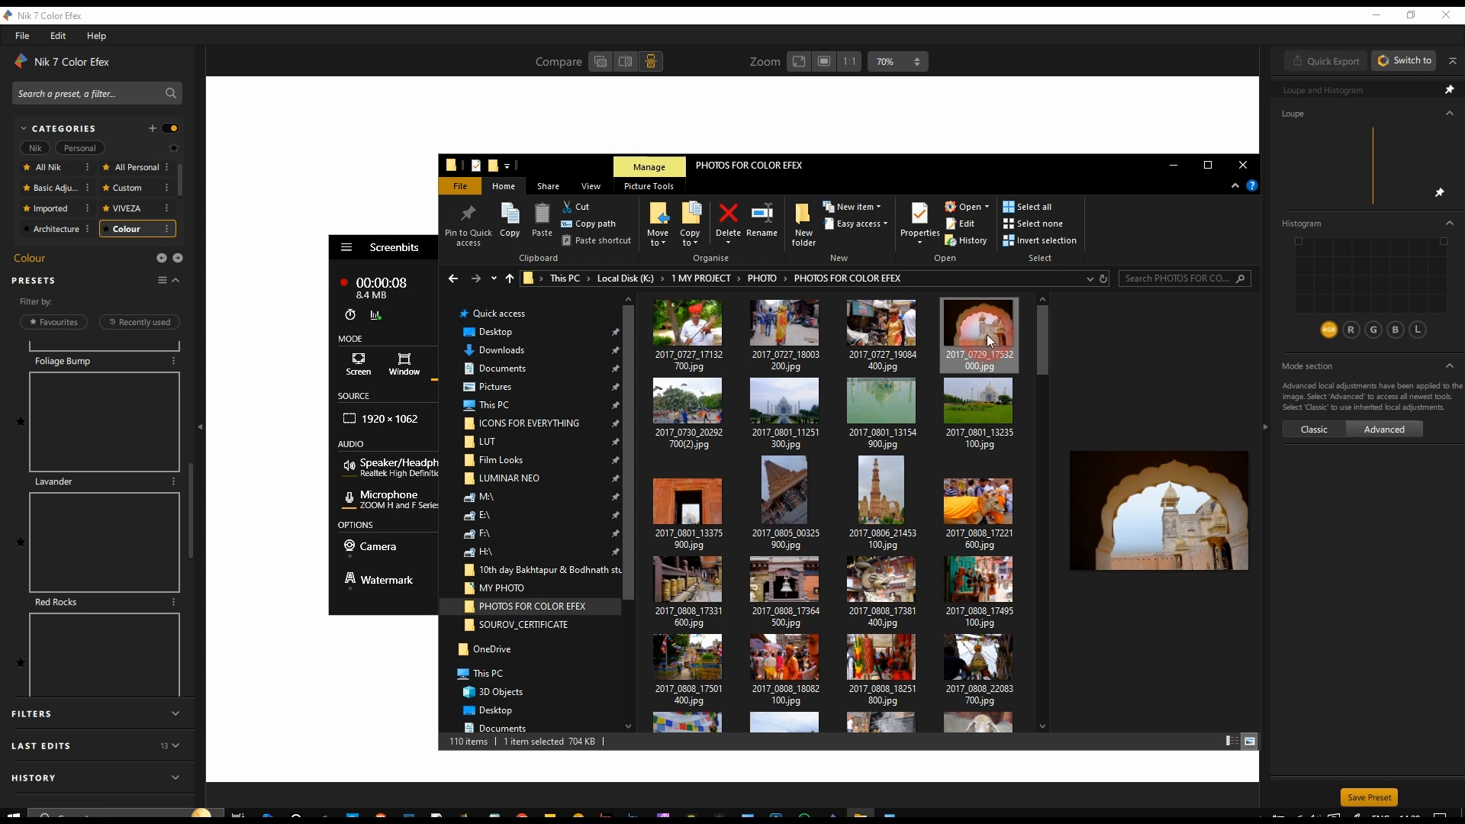
# Load the photo 2017_0729_17532000.jpg and switch the comparison to a side-by-side split view with the divider near the middle
pyautogui.moveTo(987, 334); pyautogui.dragTo(247, 174)
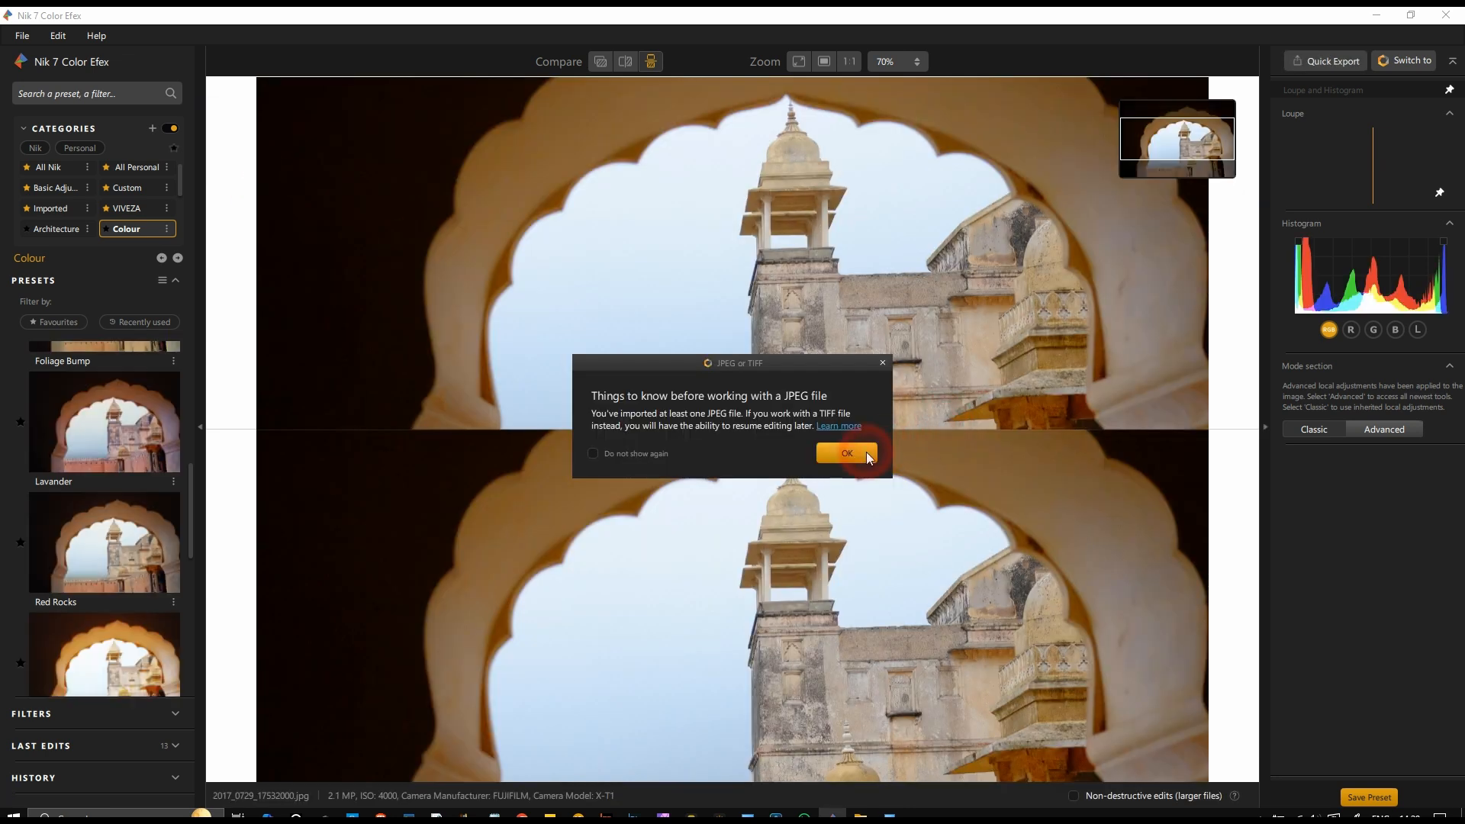
pyautogui.click(865, 453)
pyautogui.click(627, 62)
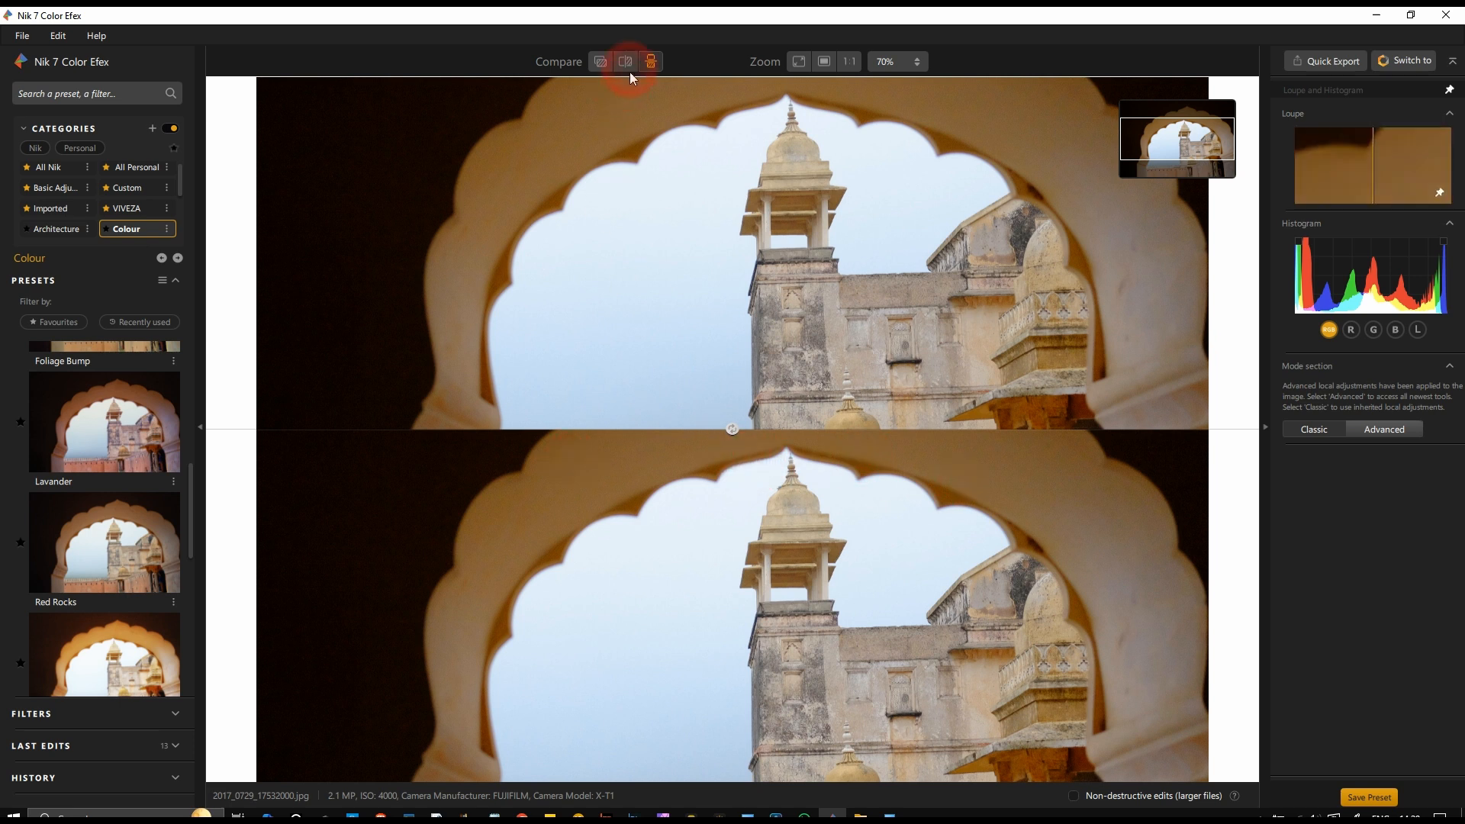
pyautogui.click(629, 61)
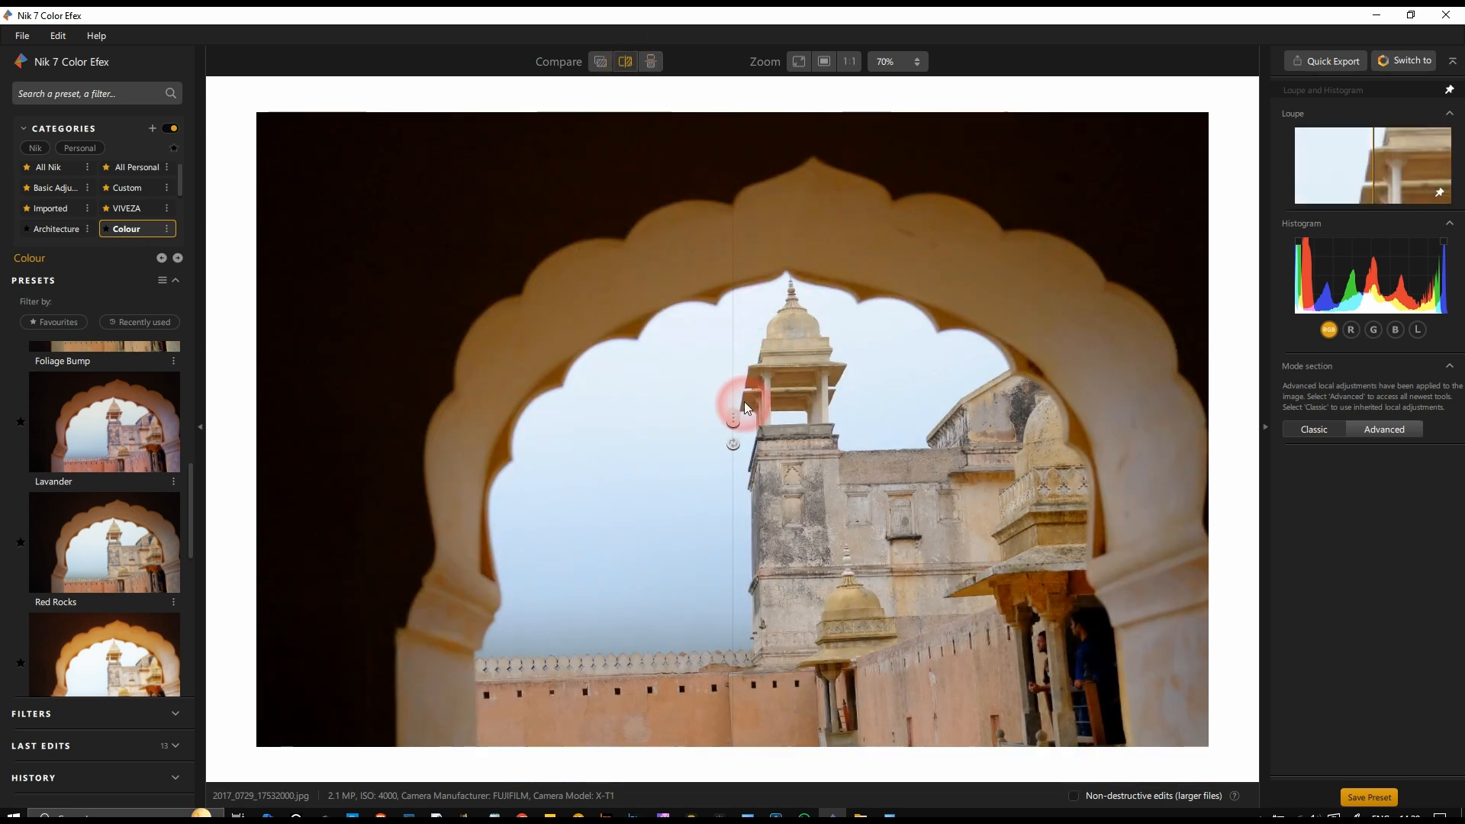
pyautogui.moveTo(734, 425); pyautogui.dragTo(757, 515)
# Apply the Lavander preset from the Colour category to the photo
pyautogui.click(46, 495)
pyautogui.click(32, 408)
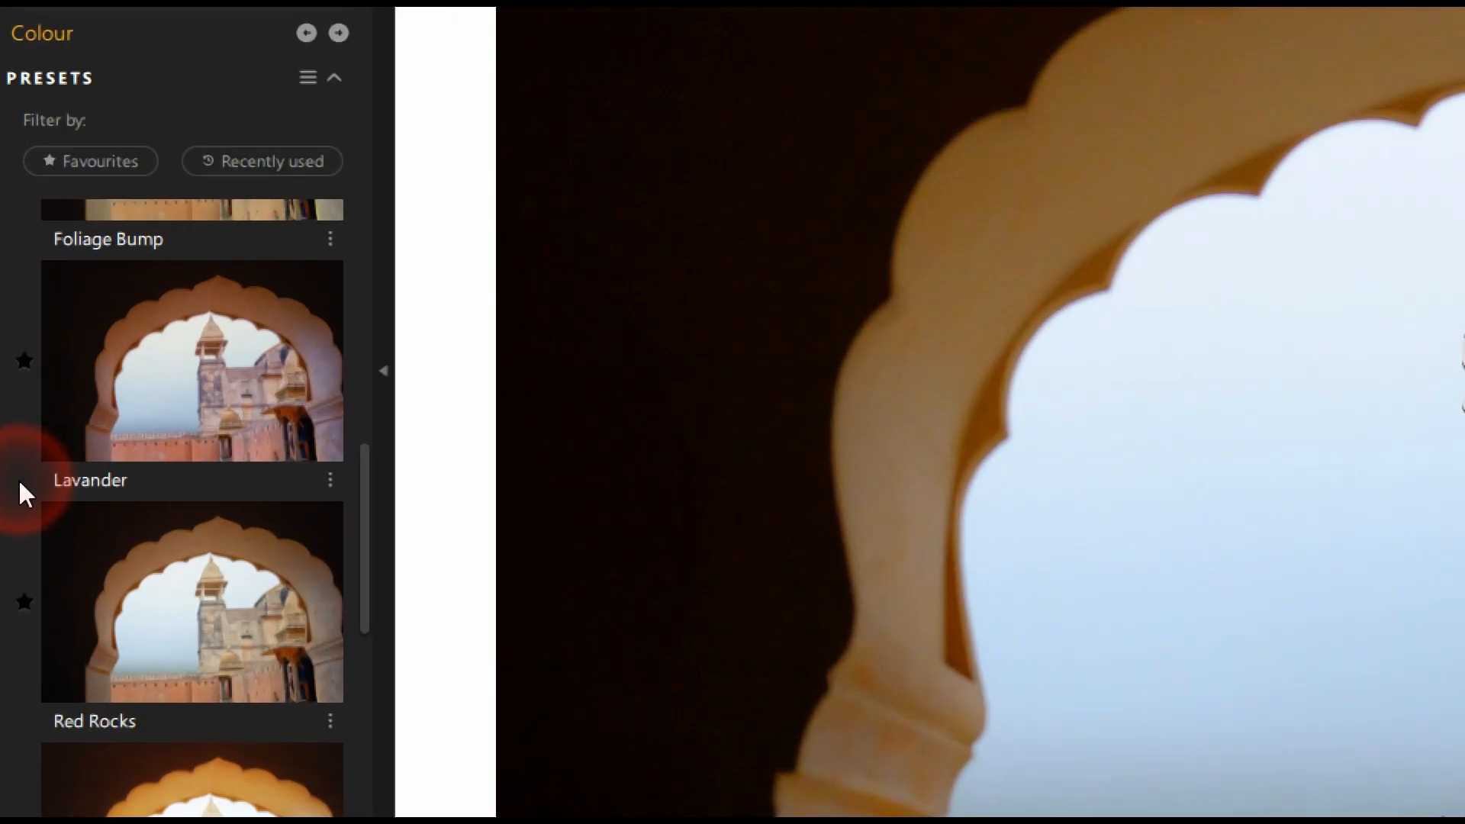
pyautogui.click(32, 441)
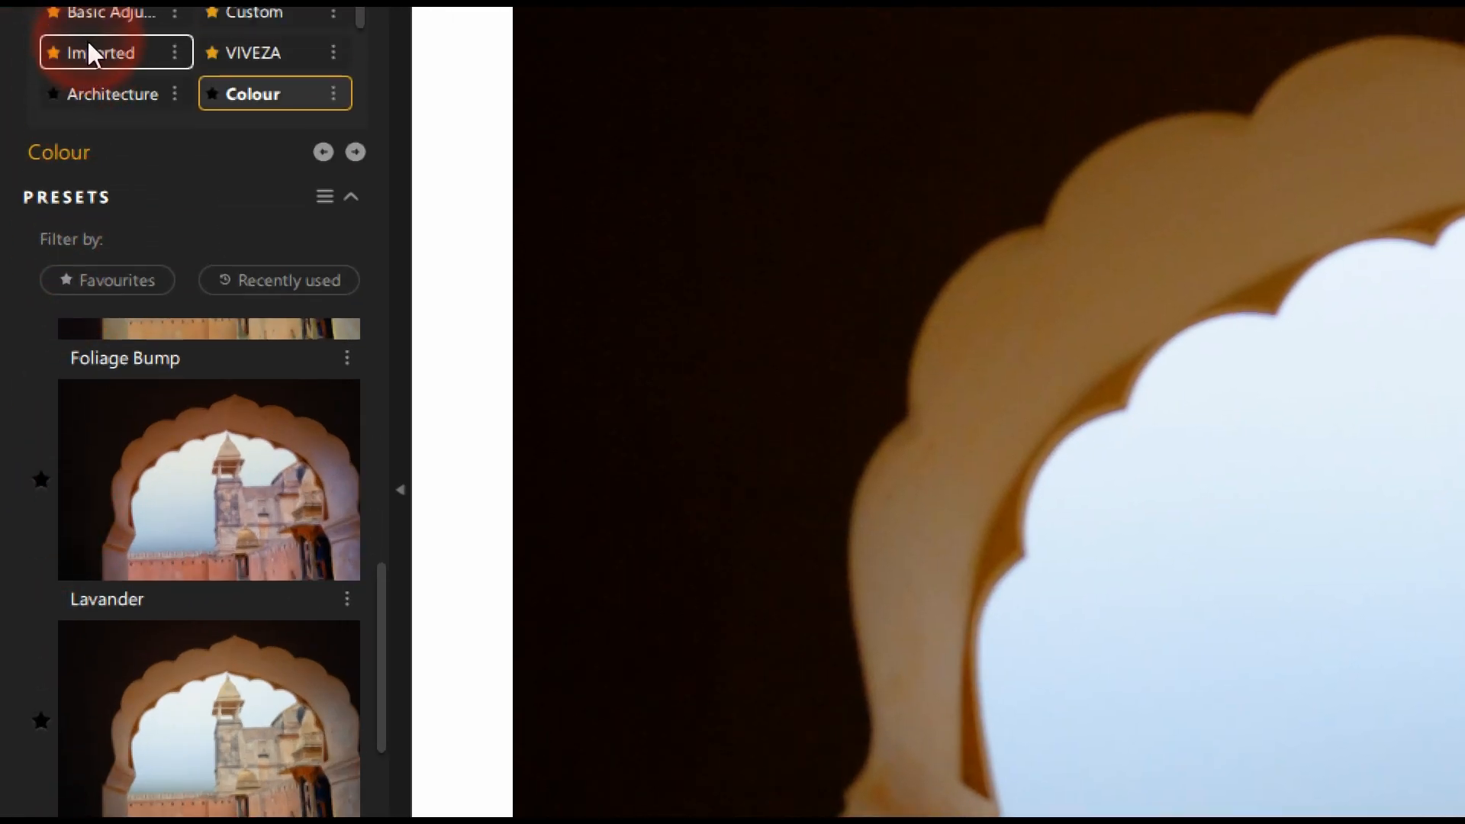
pyautogui.click(137, 580)
pyautogui.click(140, 524)
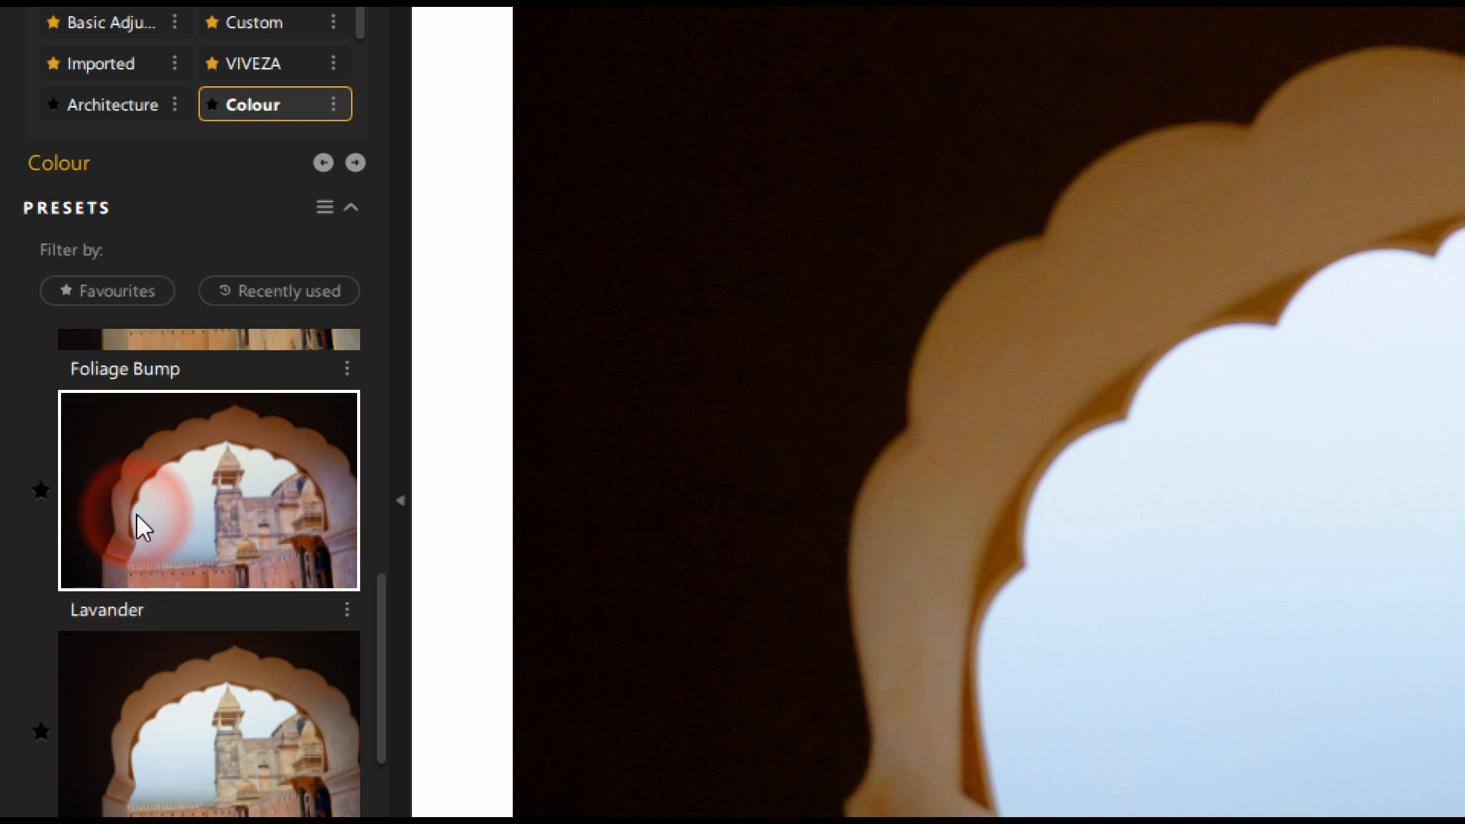
pyautogui.click(136, 515)
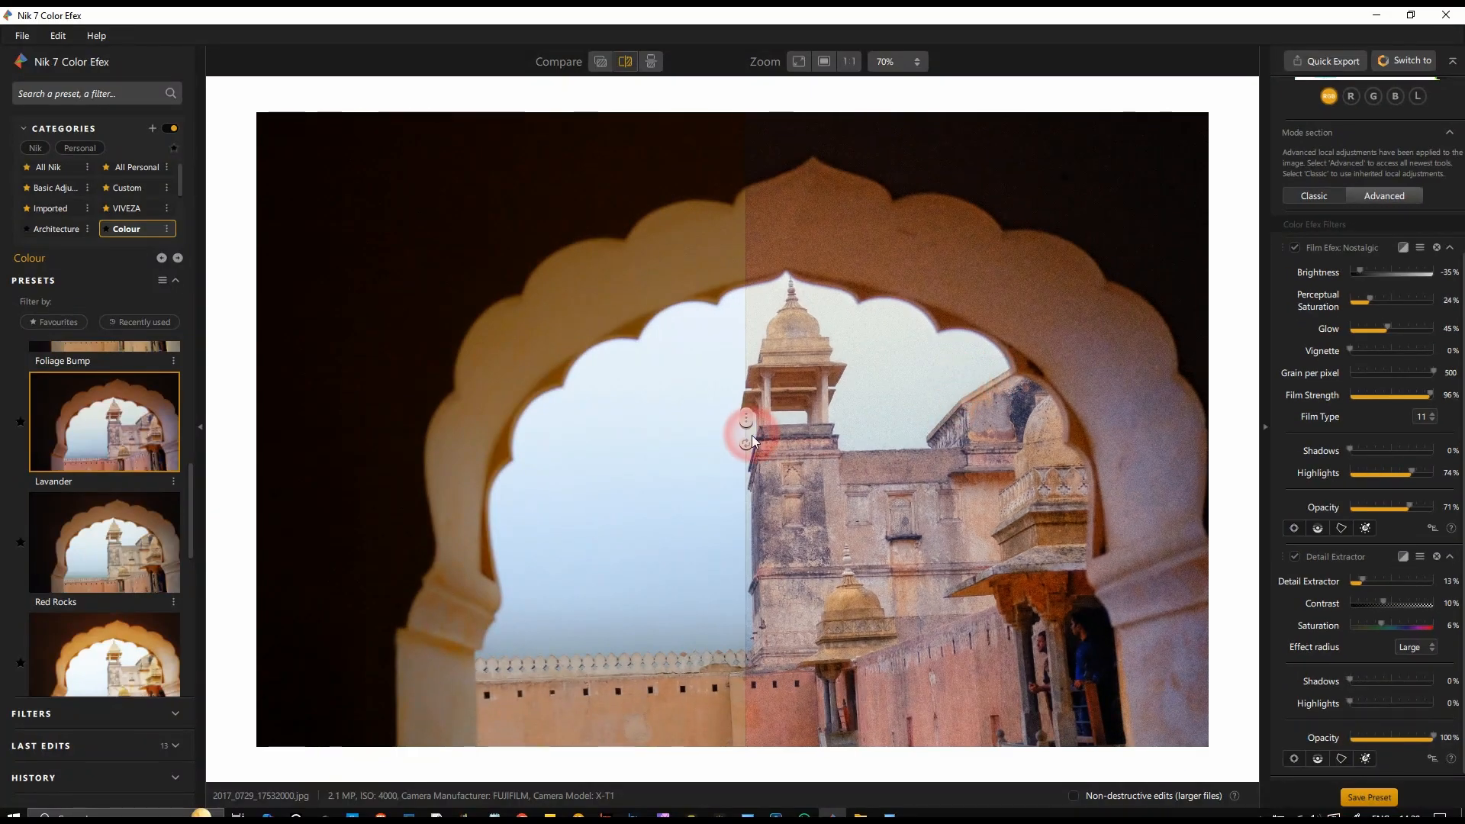
# Compare the original and edited photo across the split divider, and toggle the Film Efex: Nostalgic filter off and on
pyautogui.moveTo(743, 419); pyautogui.dragTo(397, 525)
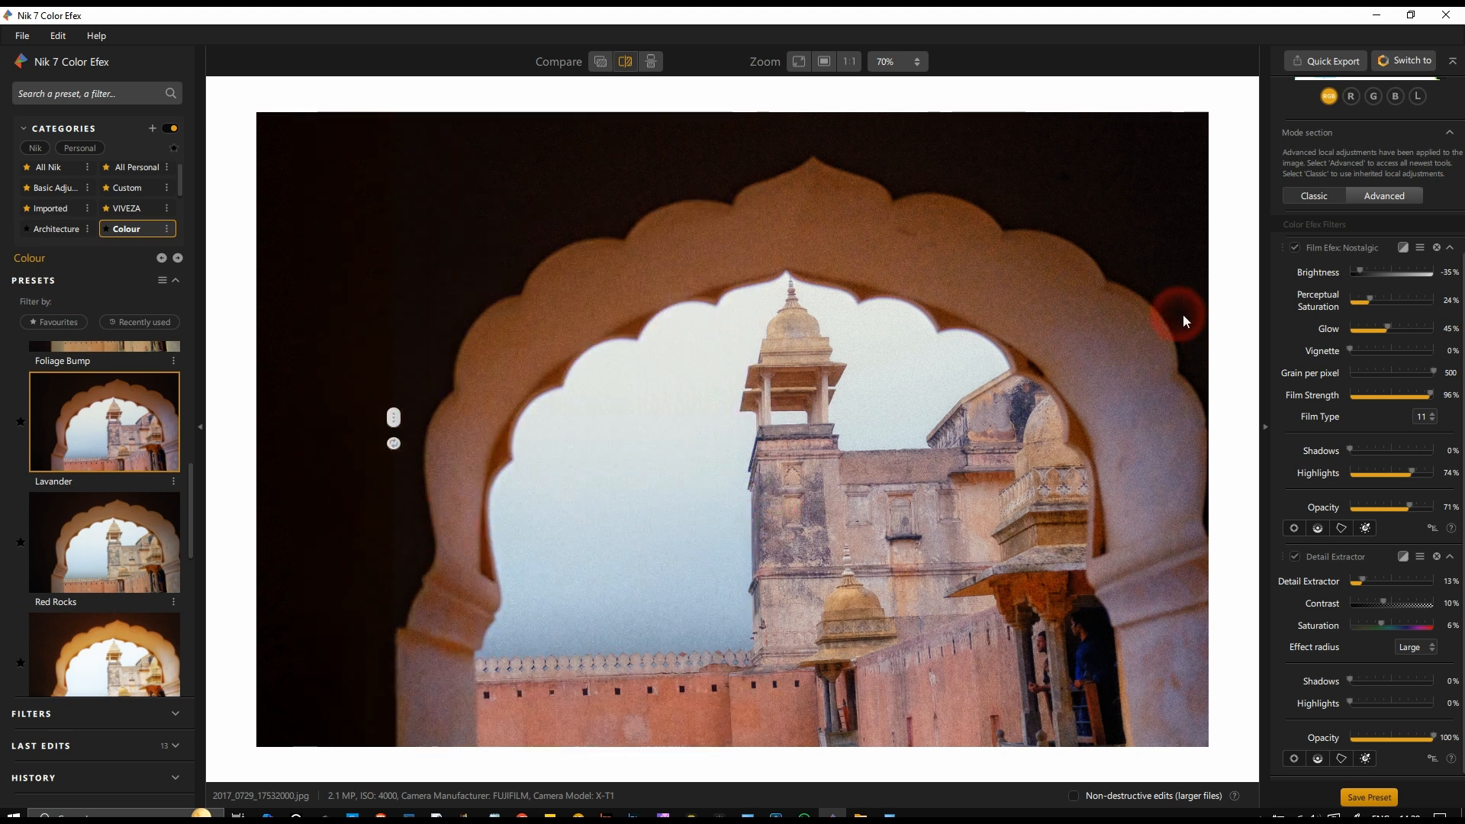
pyautogui.moveTo(391, 418); pyautogui.dragTo(898, 419)
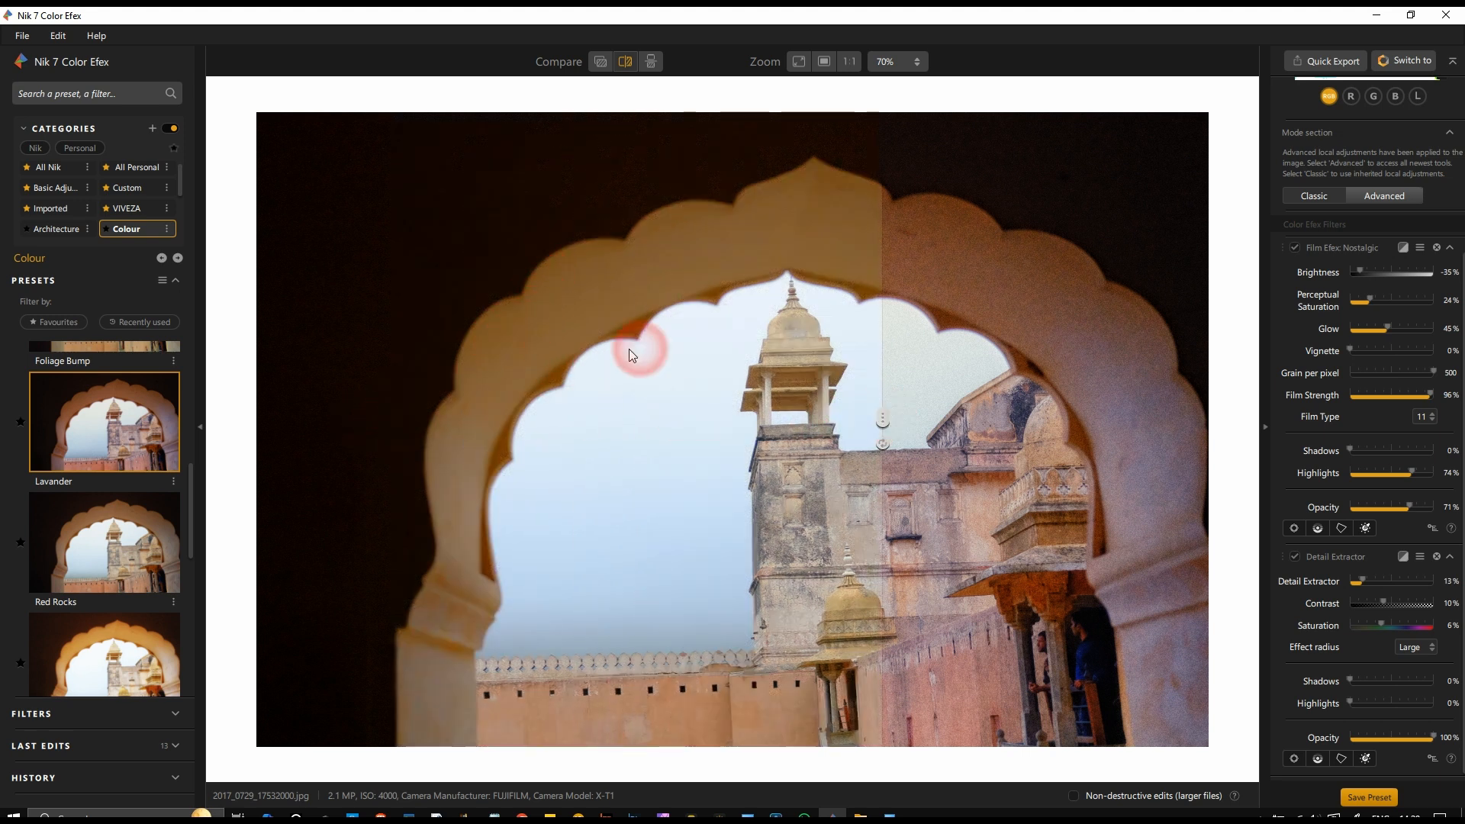
pyautogui.moveTo(885, 416); pyautogui.dragTo(267, 548)
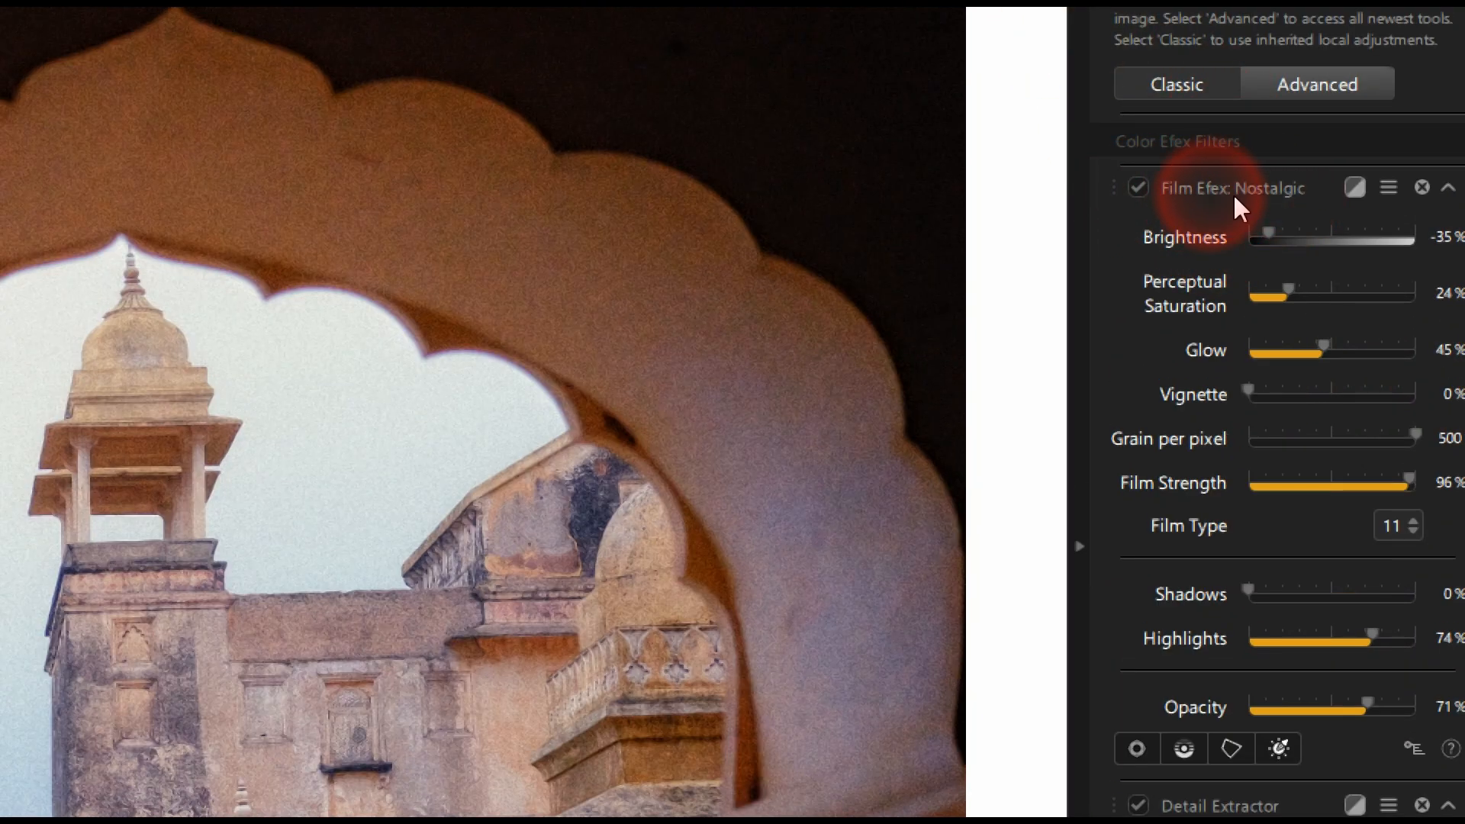
pyautogui.click(1143, 188)
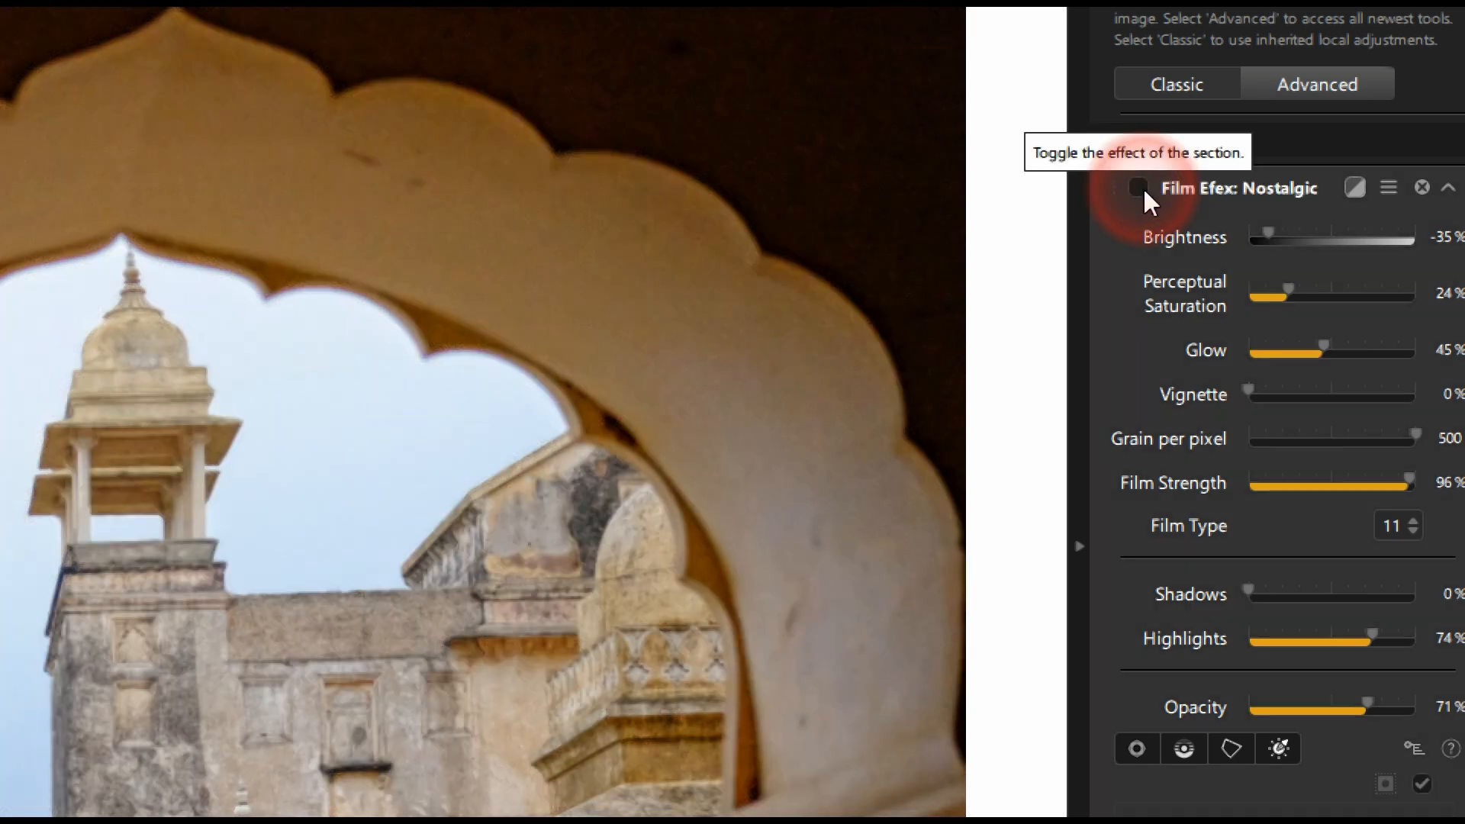
pyautogui.click(1143, 186)
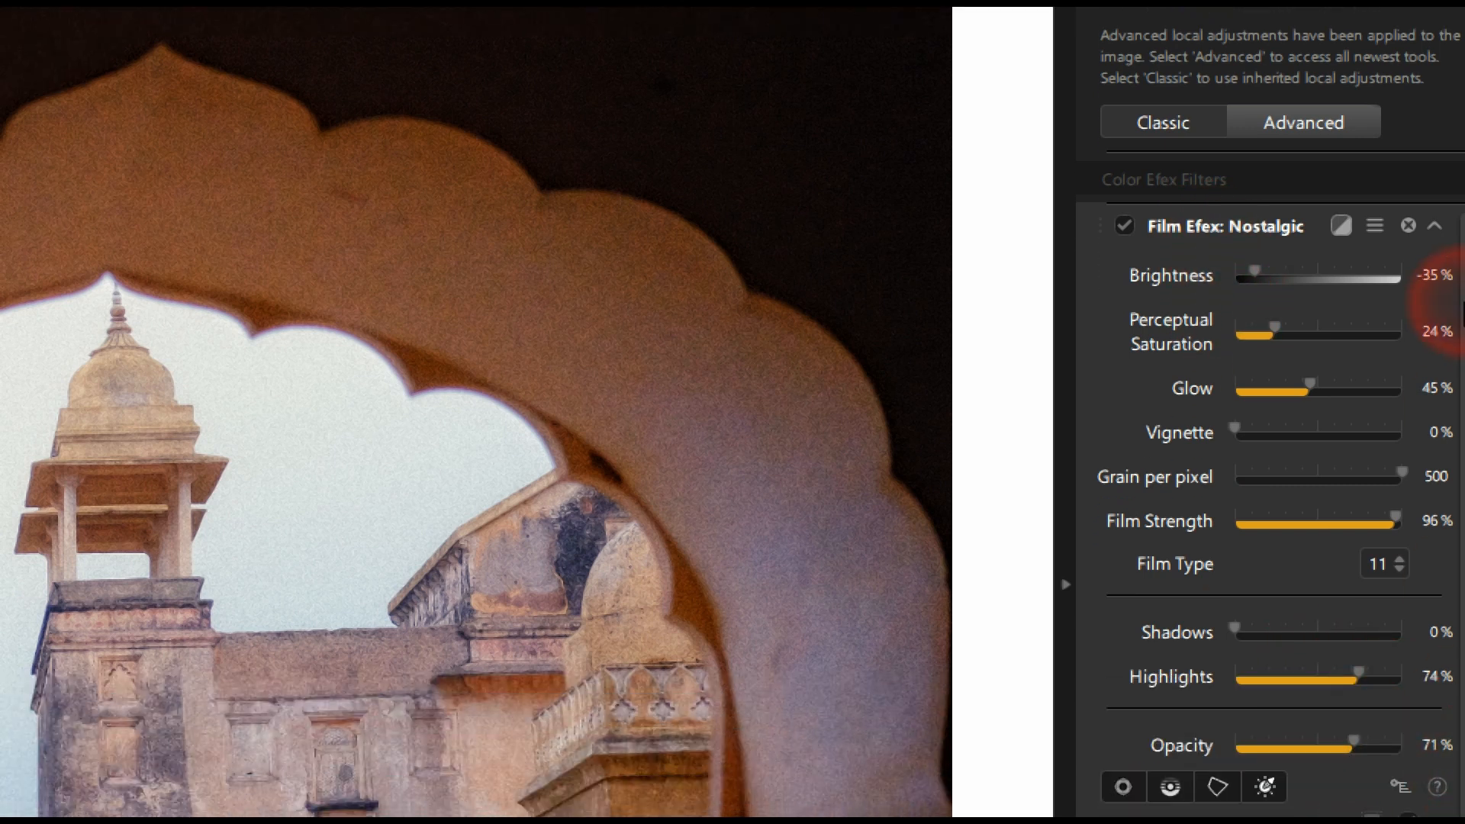
# Preview other film types and try Shadows at 100% in the Film Efex: Nostalgic filter, resetting Shadows to its default
pyautogui.click(1379, 563)
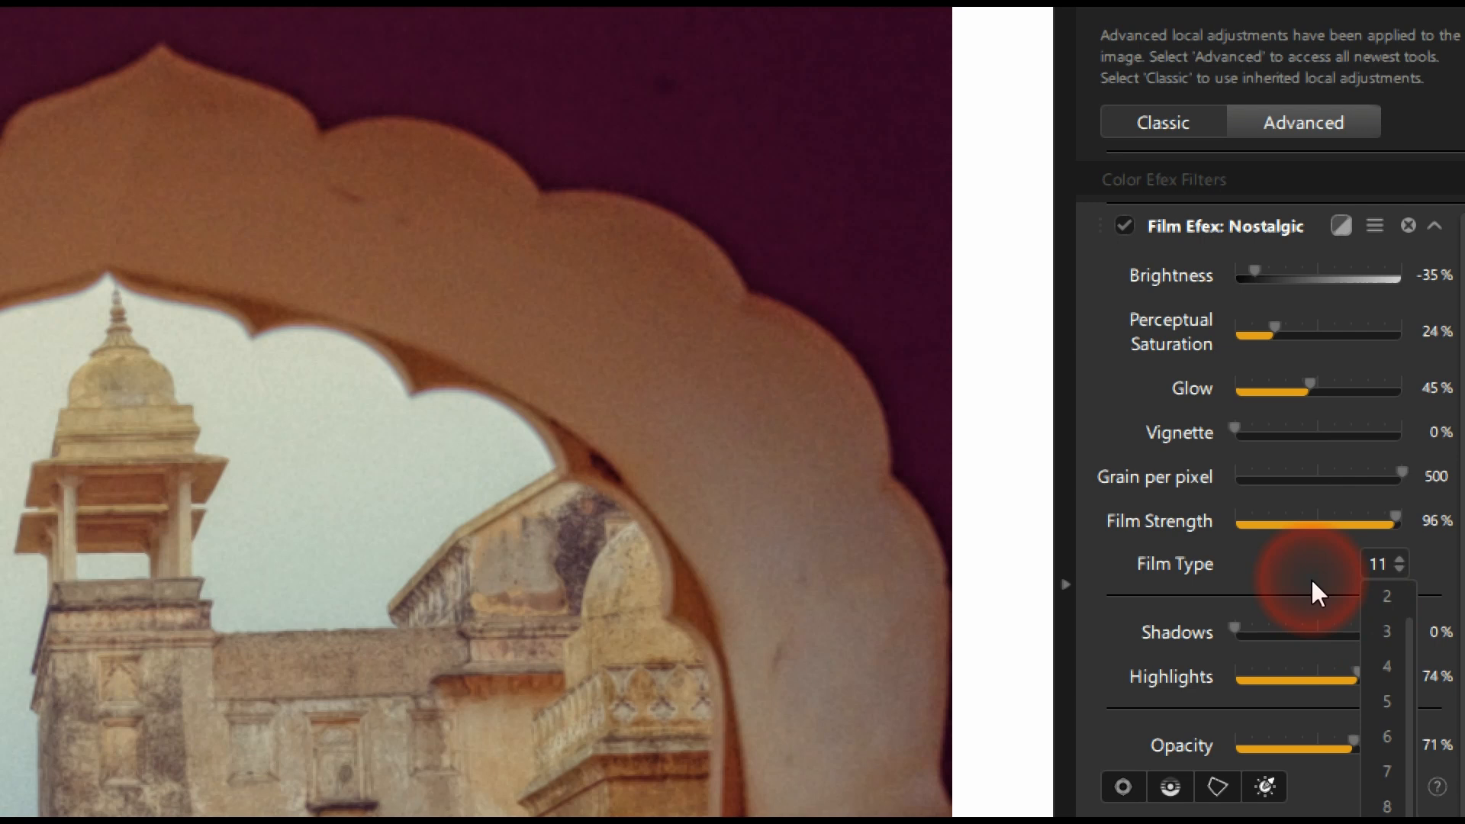
pyautogui.click(1287, 568)
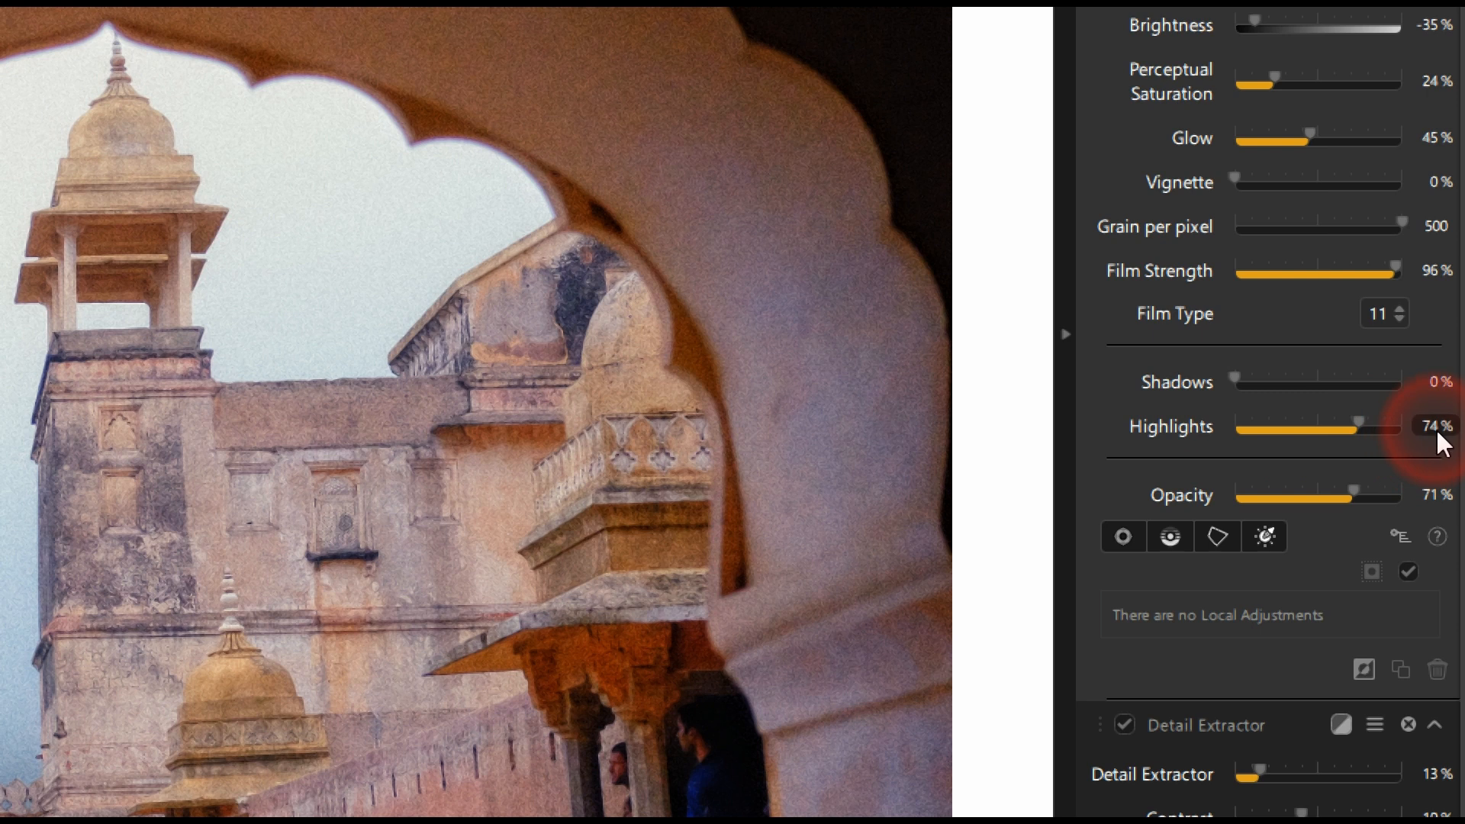
pyautogui.moveTo(1230, 372); pyautogui.dragTo(1429, 379)
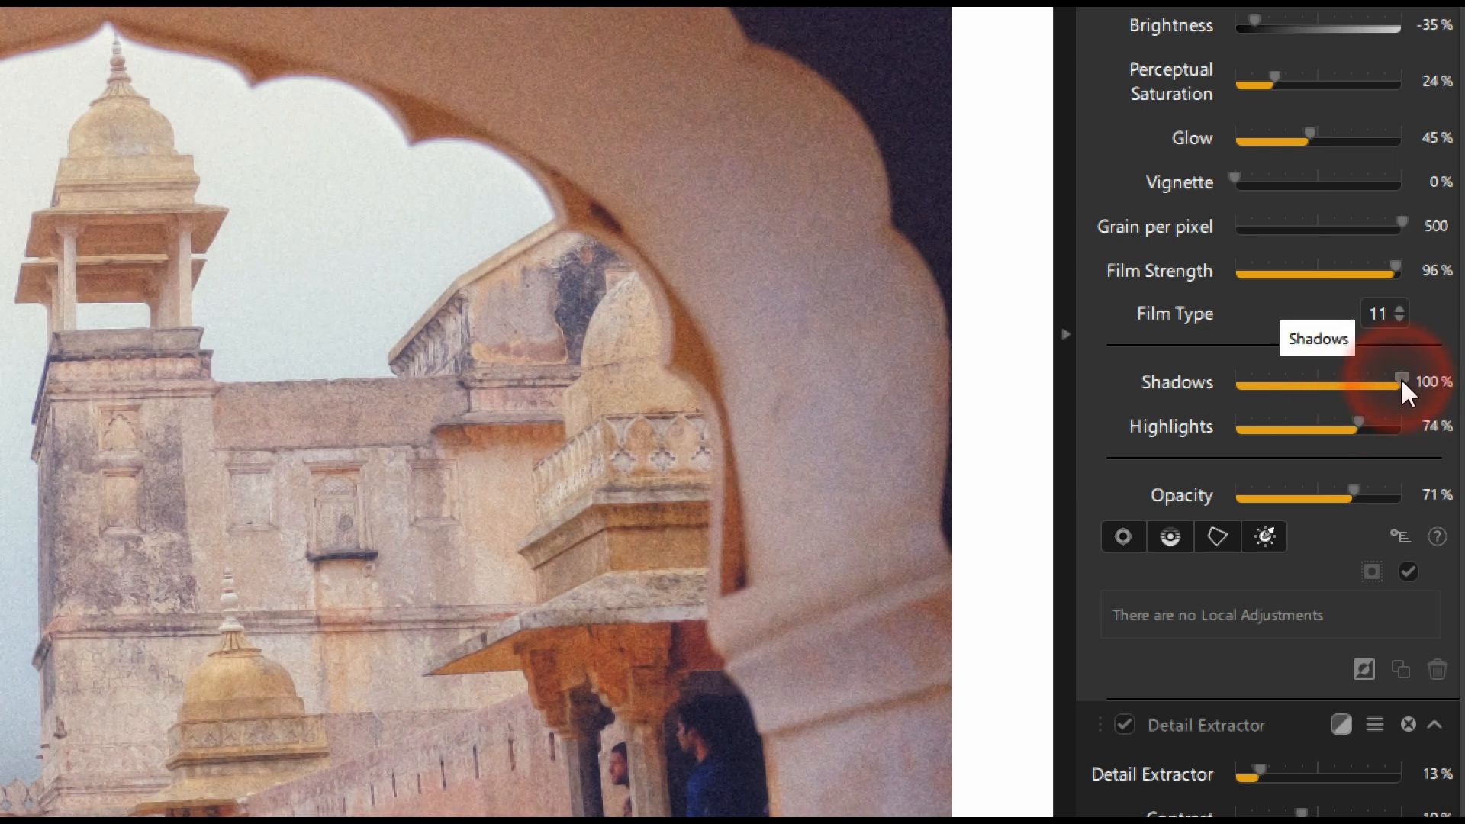
pyautogui.doubleClick(1160, 384)
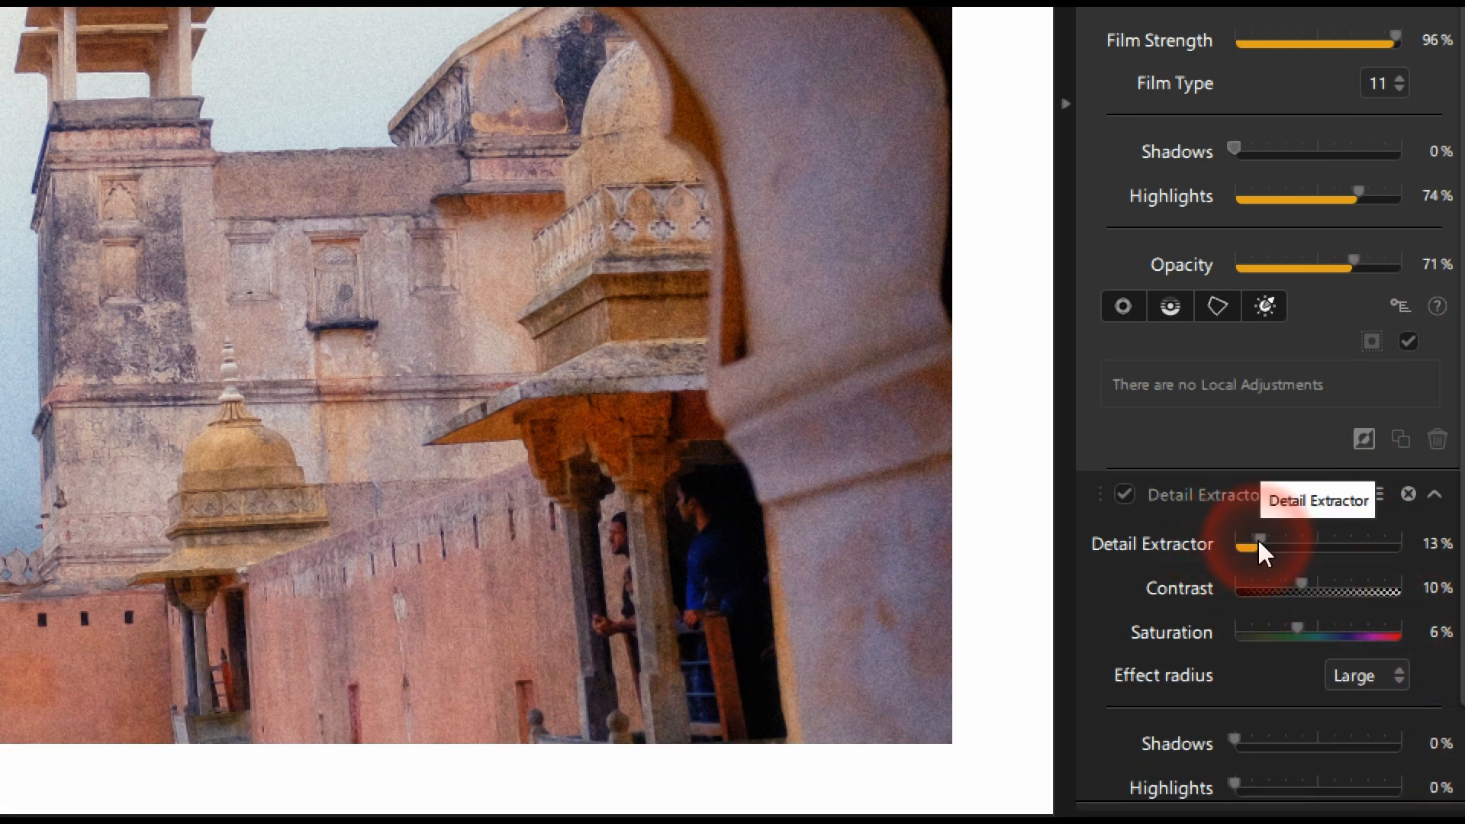
# Set the Detail Extractor filter's strength to 25% and its contrast to 12%
pyautogui.moveTo(1258, 540); pyautogui.dragTo(1436, 276)
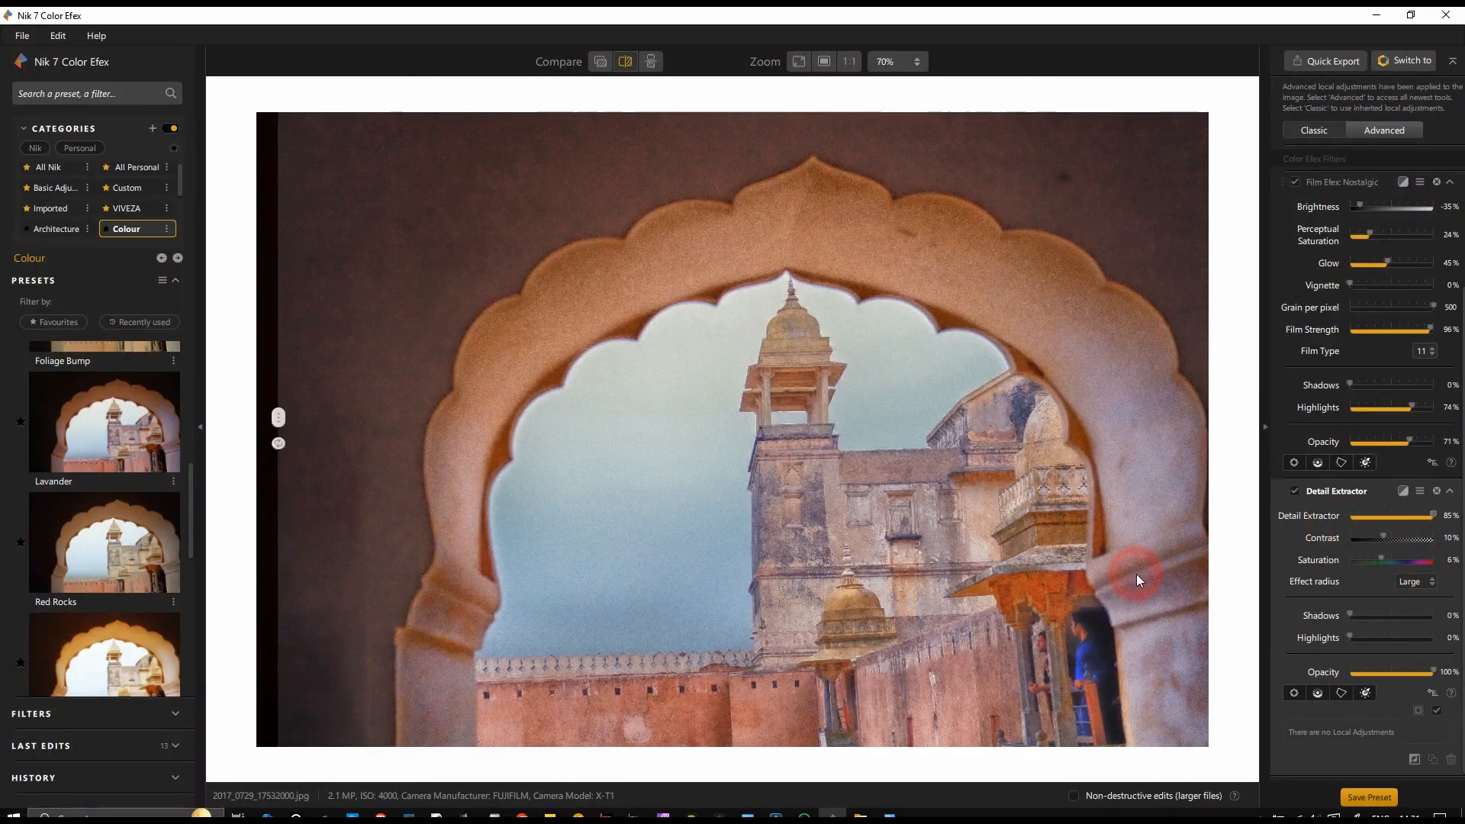
pyautogui.click(1364, 518)
pyautogui.moveTo(1364, 518); pyautogui.dragTo(1375, 520)
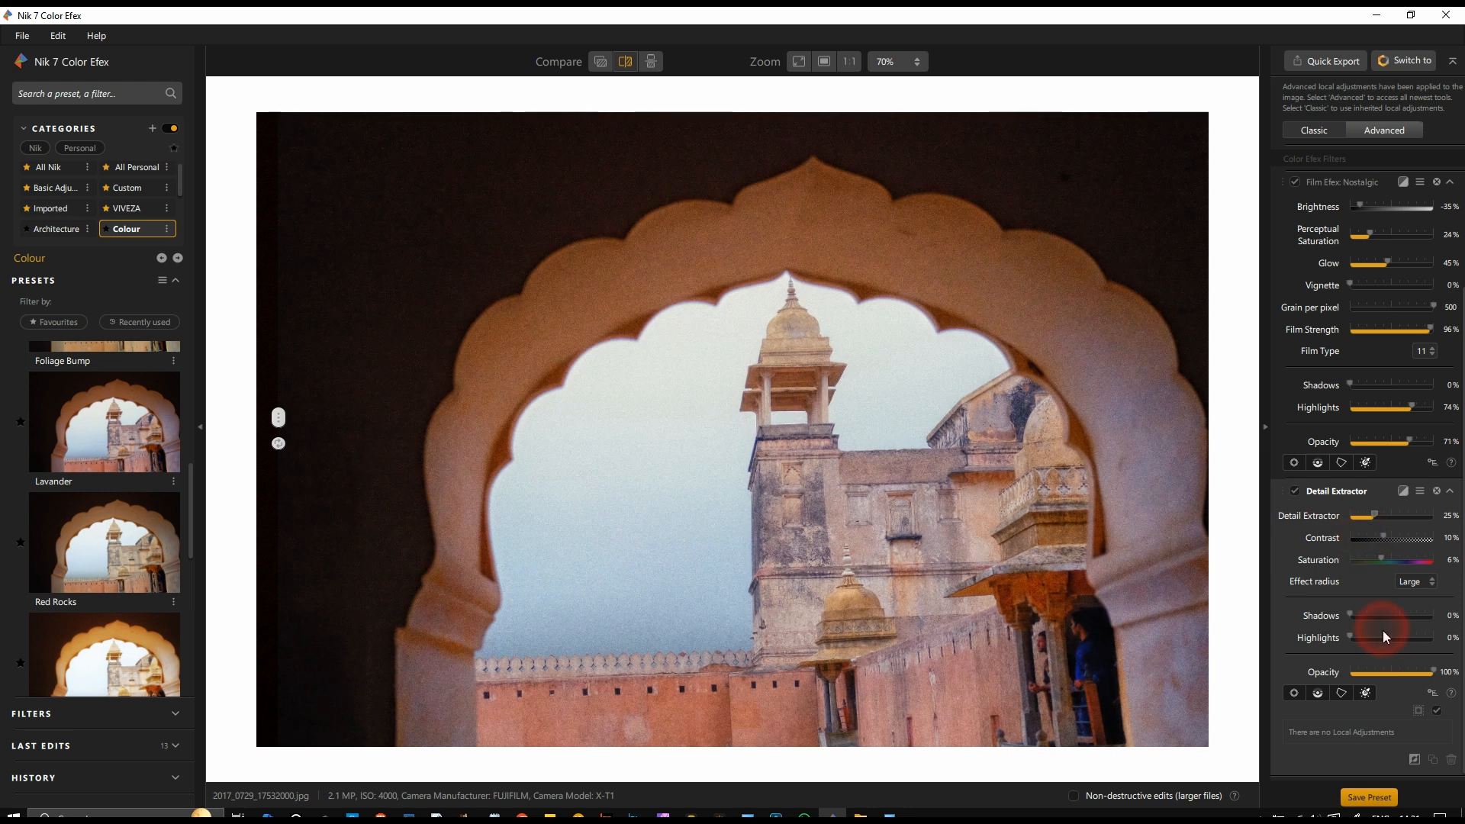
pyautogui.moveTo(1383, 542); pyautogui.dragTo(1441, 551)
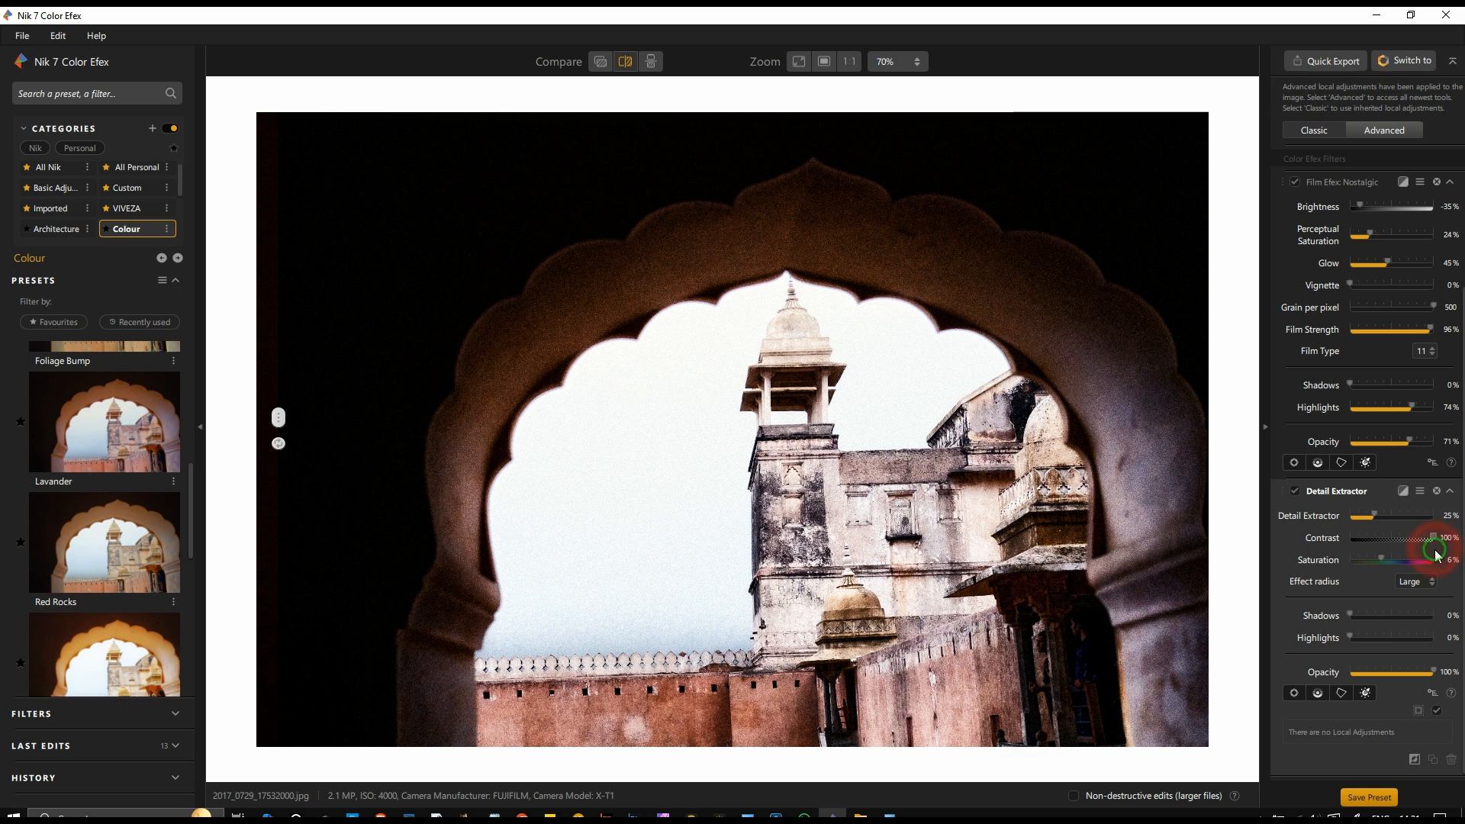
pyautogui.moveTo(1437, 555); pyautogui.dragTo(1369, 560)
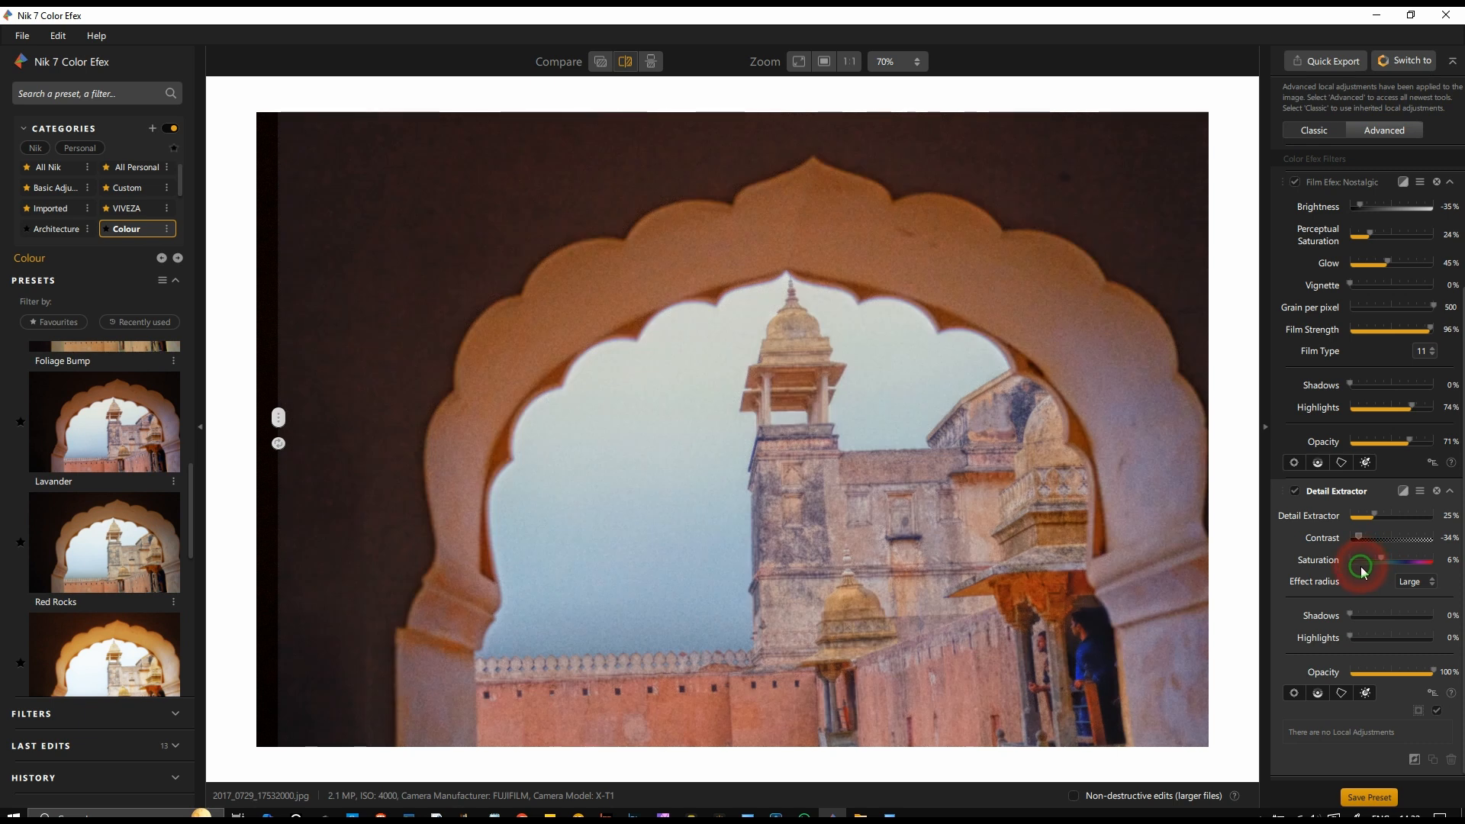
pyautogui.moveTo(1368, 574); pyautogui.dragTo(1386, 597)
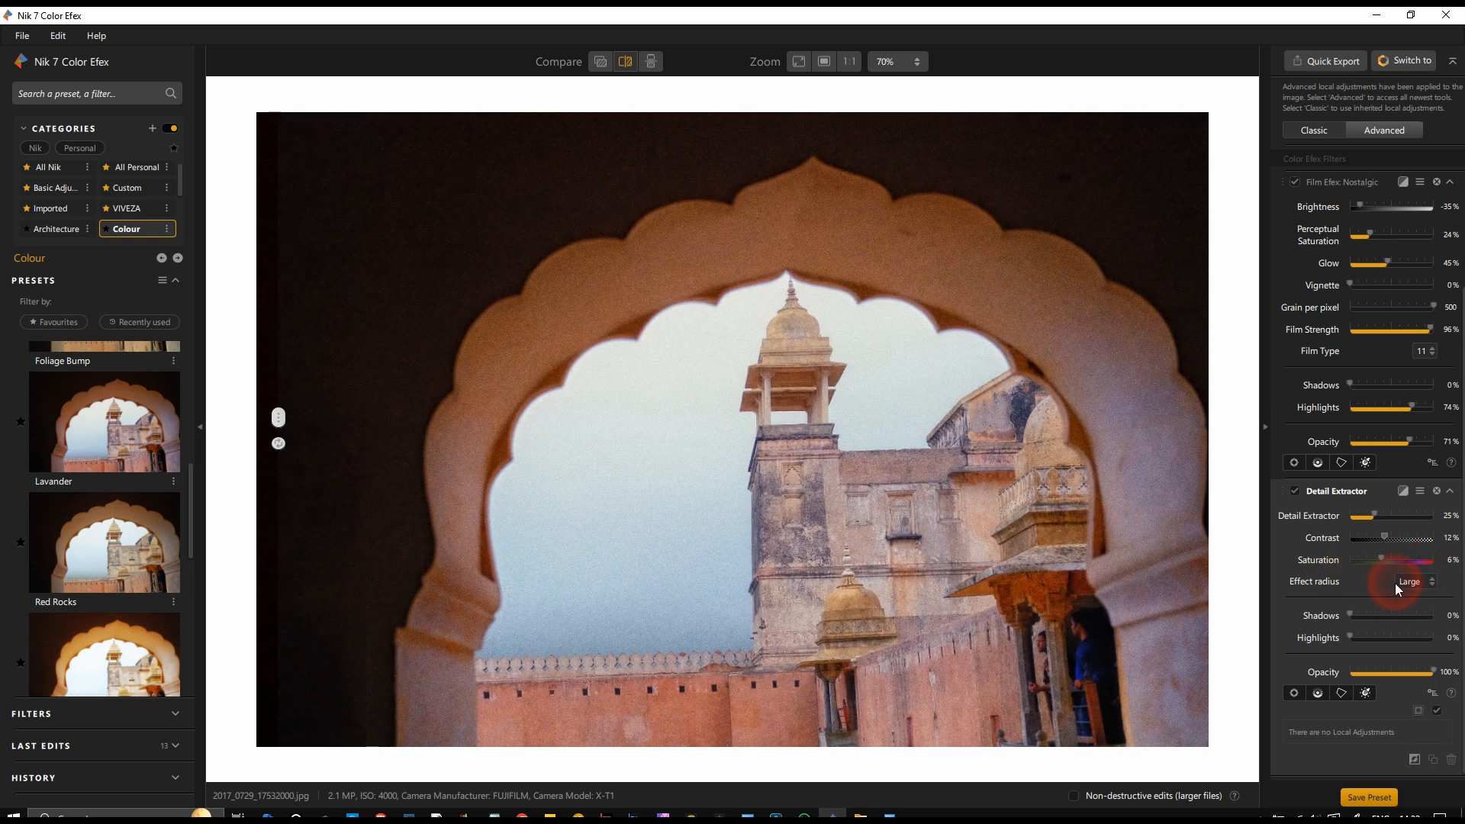
# Set the Detail Extractor filter's saturation to -5% and check its effect radius options
pyautogui.moveTo(1382, 559); pyautogui.dragTo(1378, 592)
pyautogui.click(1416, 583)
pyautogui.click(1420, 583)
pyautogui.moveTo(1358, 616); pyautogui.dragTo(1321, 634)
pyautogui.click(849, 632)
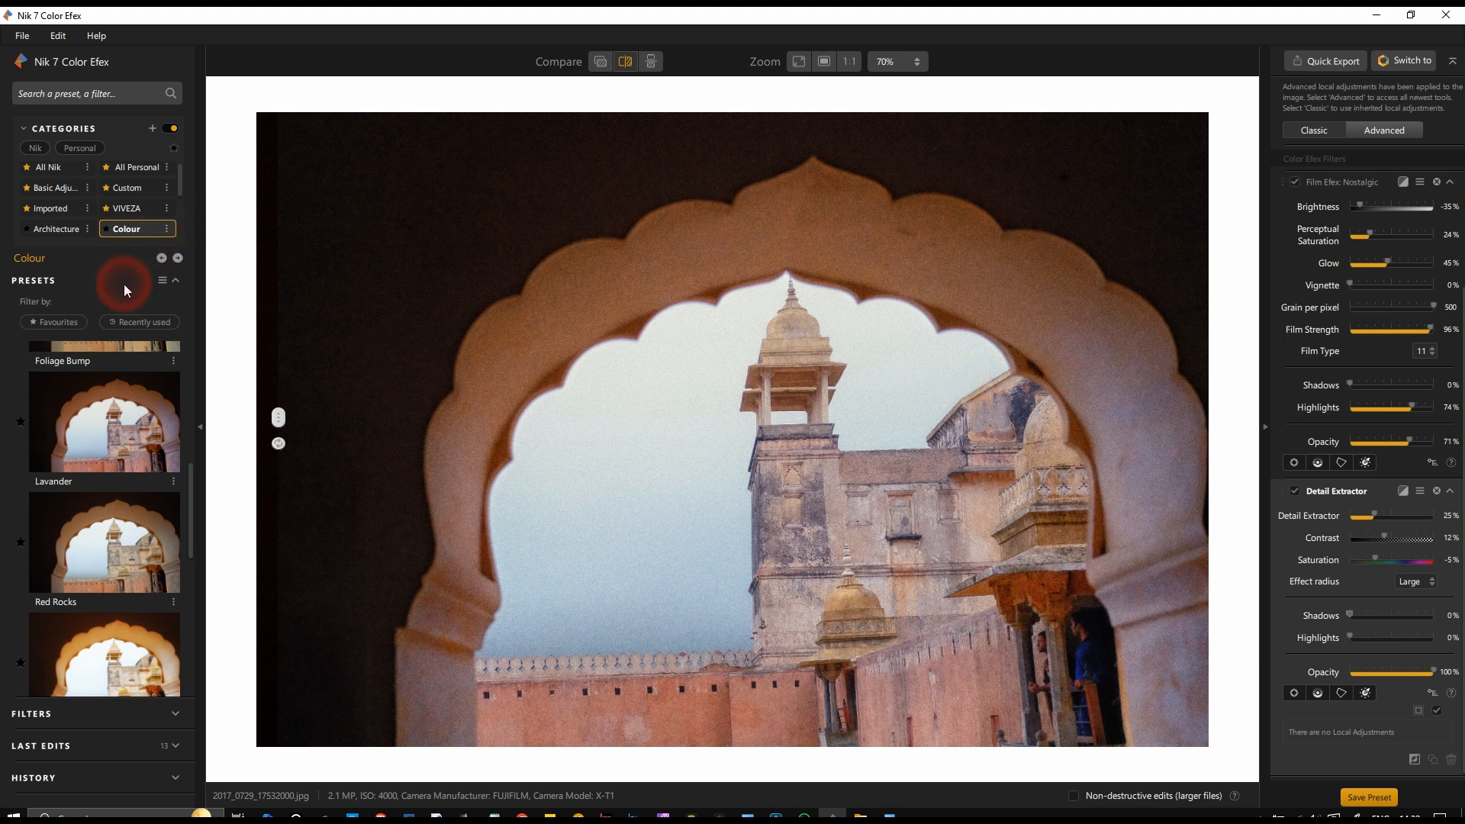
# Review the list of individual filters in the Colour category and return to its presets
pyautogui.click(130, 722)
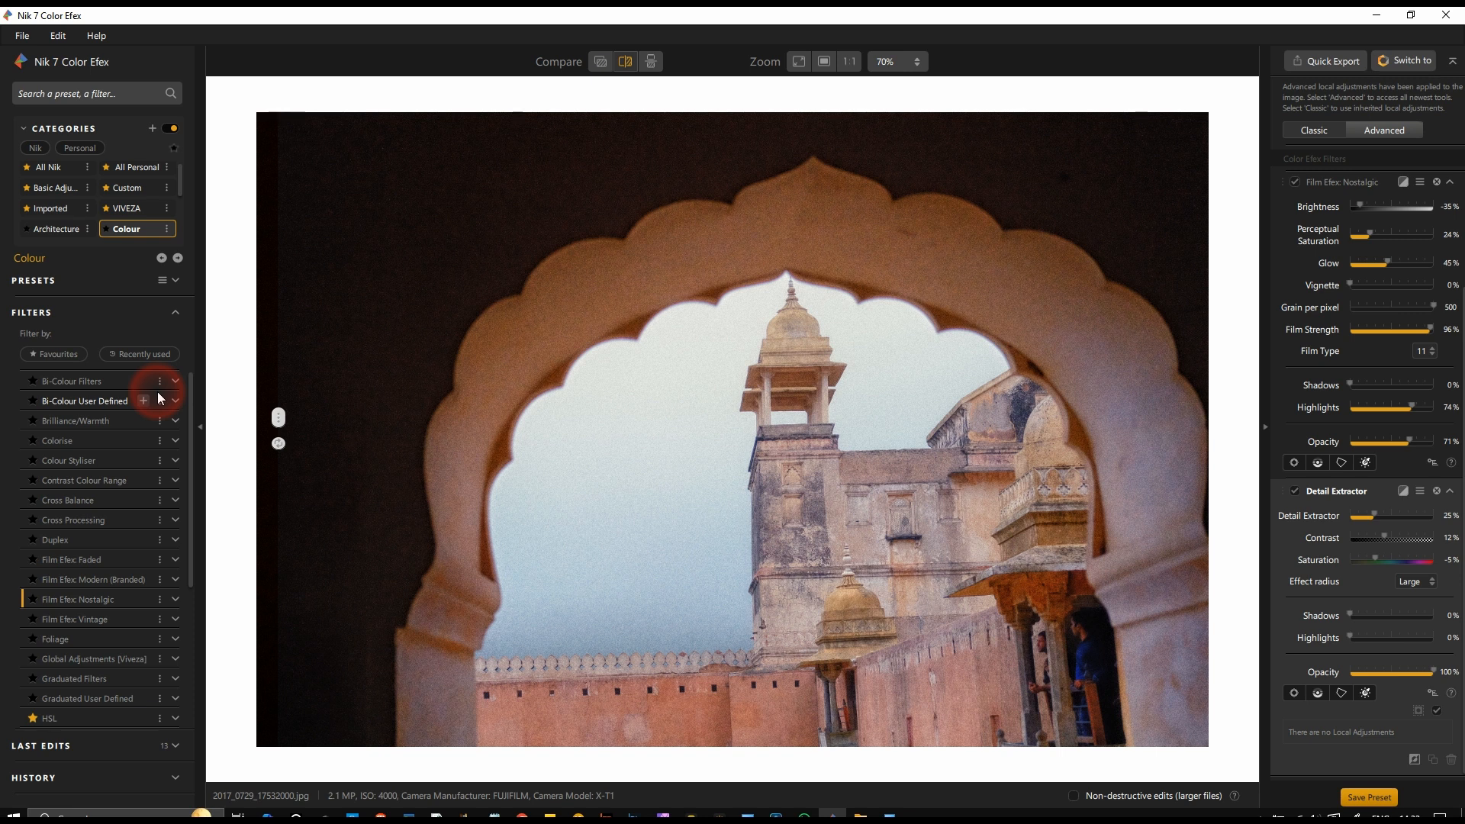
pyautogui.click(58, 427)
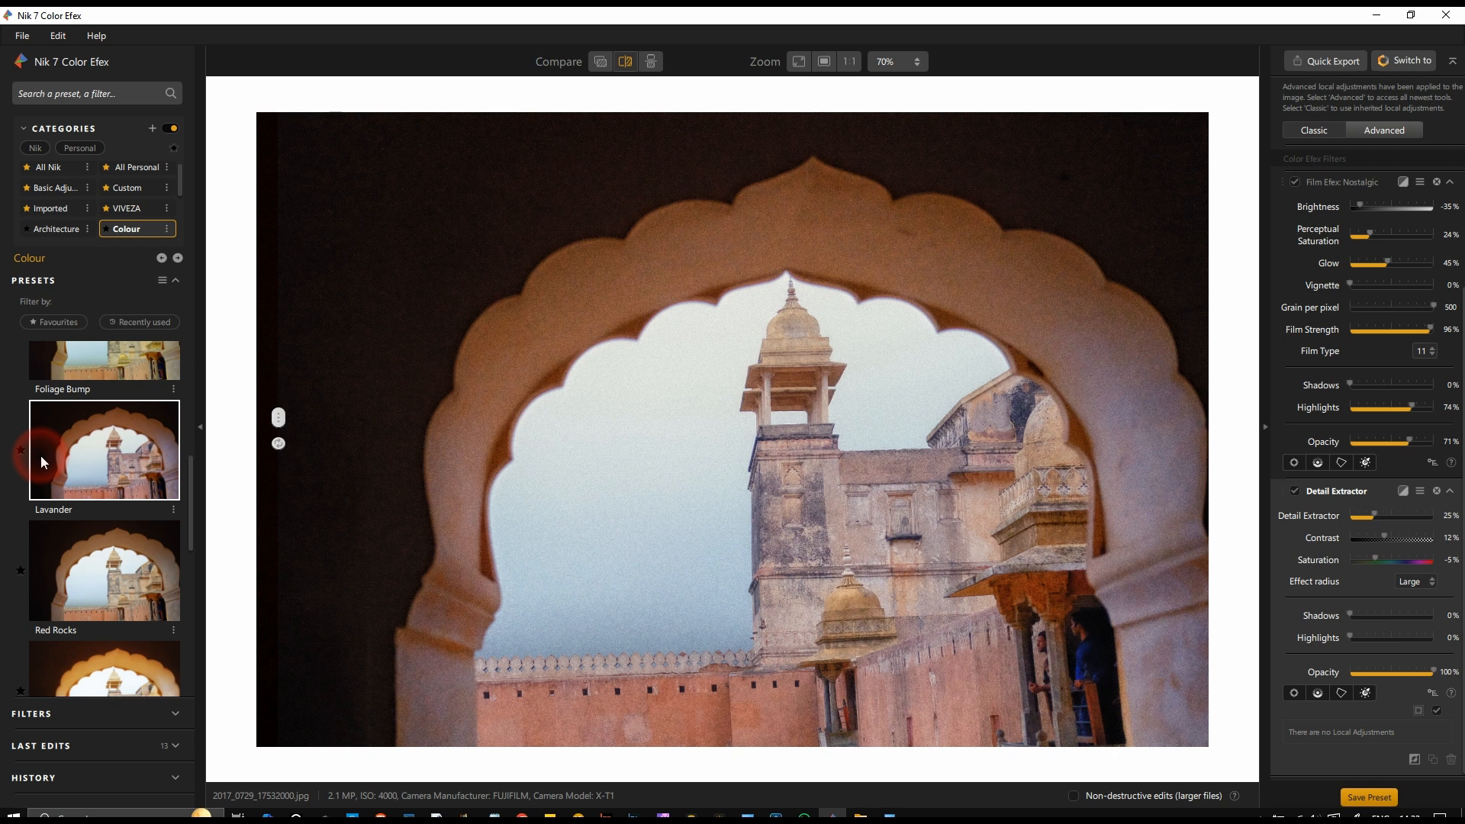
pyautogui.click(71, 526)
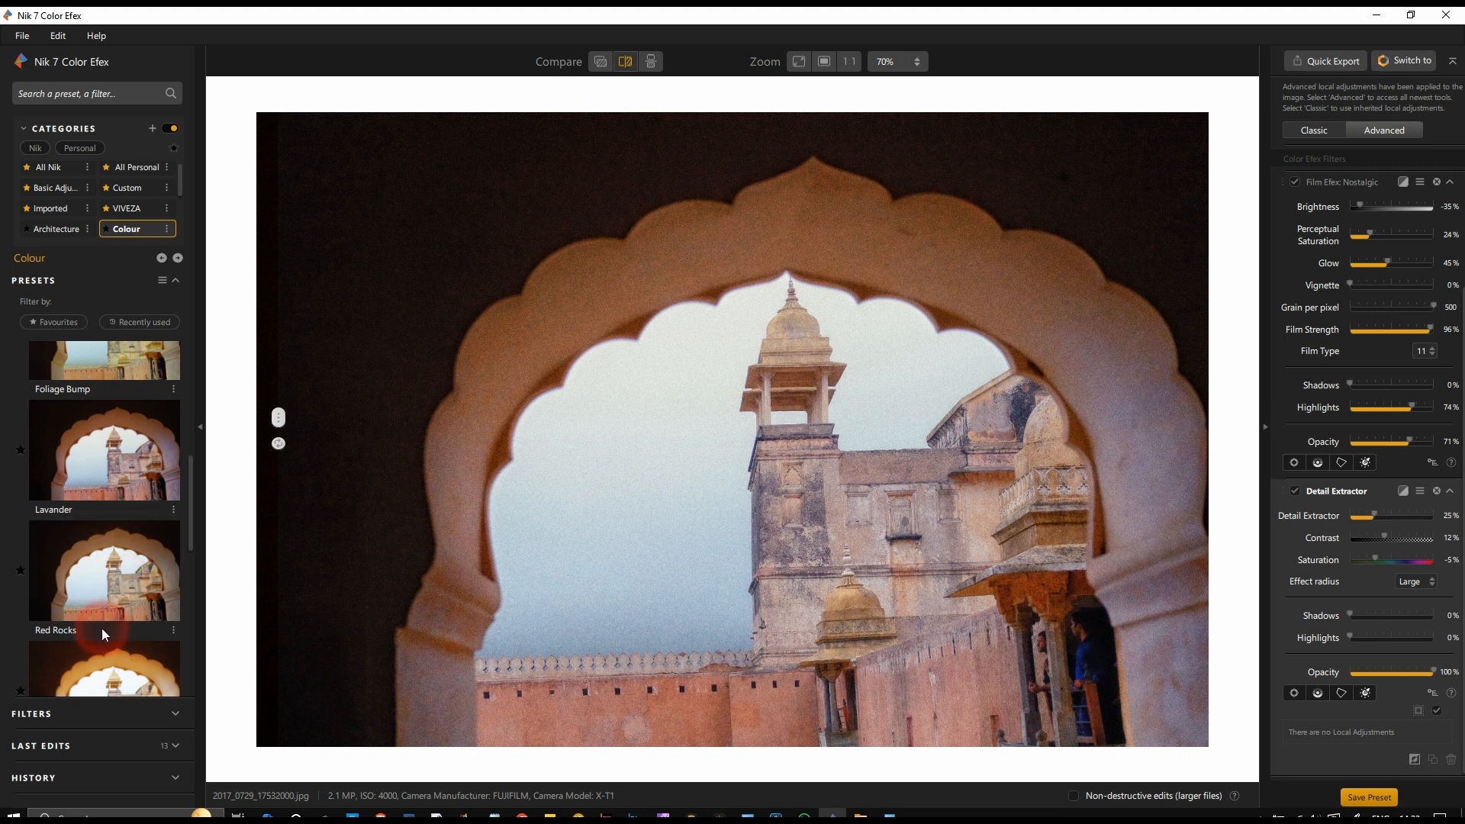
pyautogui.click(162, 431)
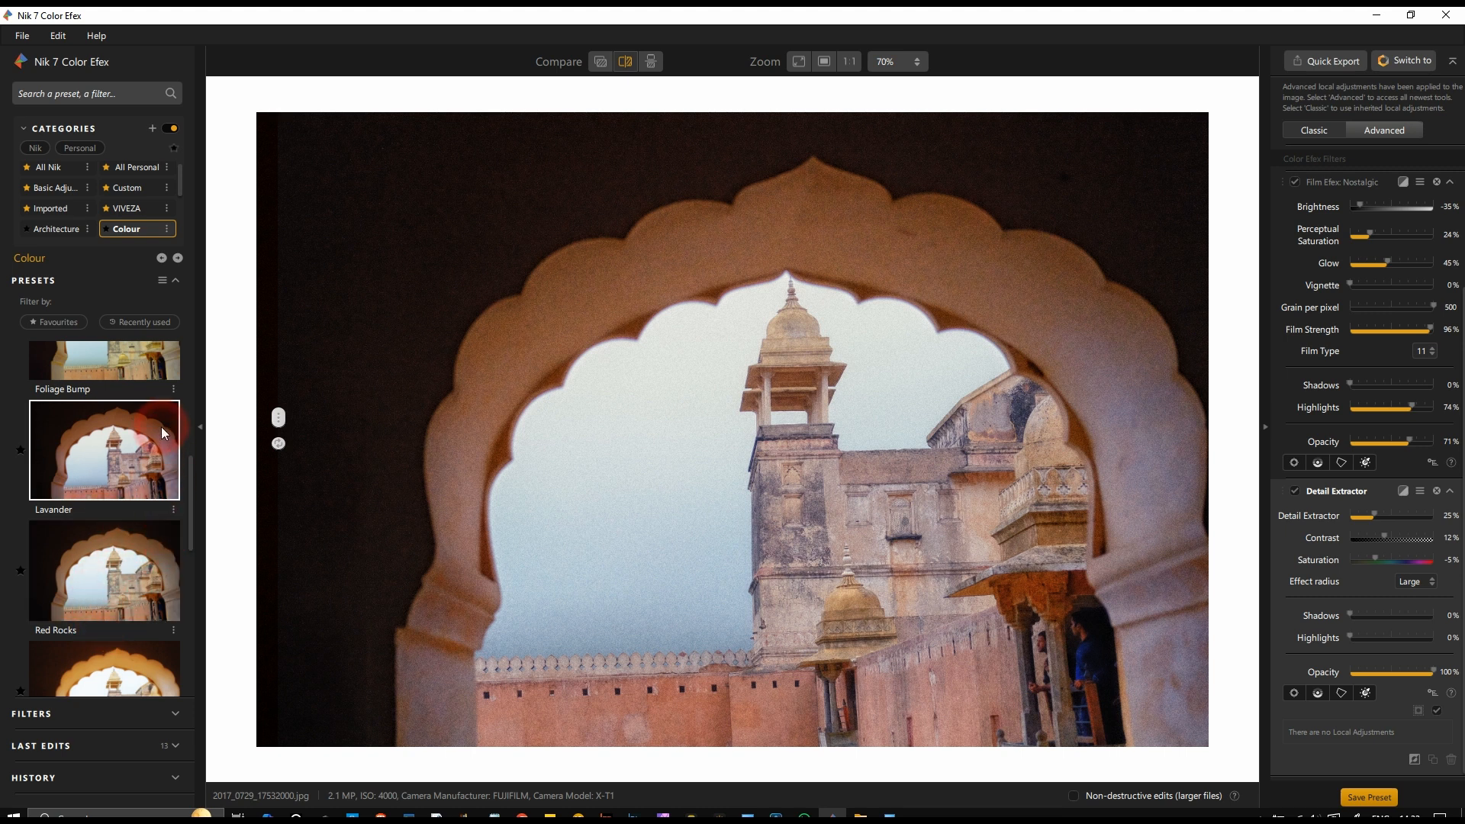